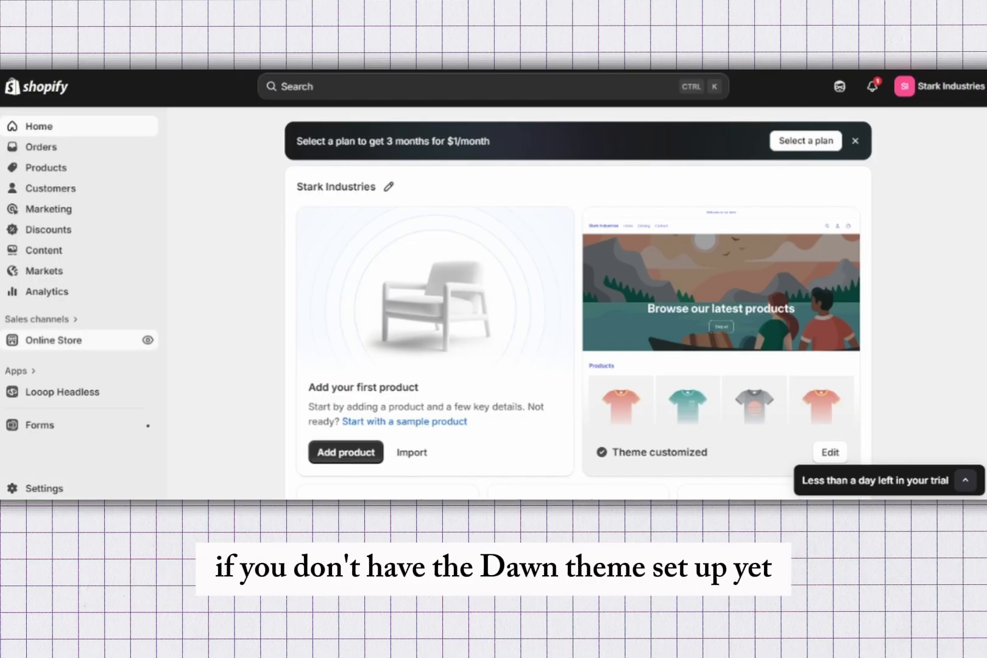
# Publish the Dawn theme from the online store's theme library as the current theme
pyautogui.click(54, 340)
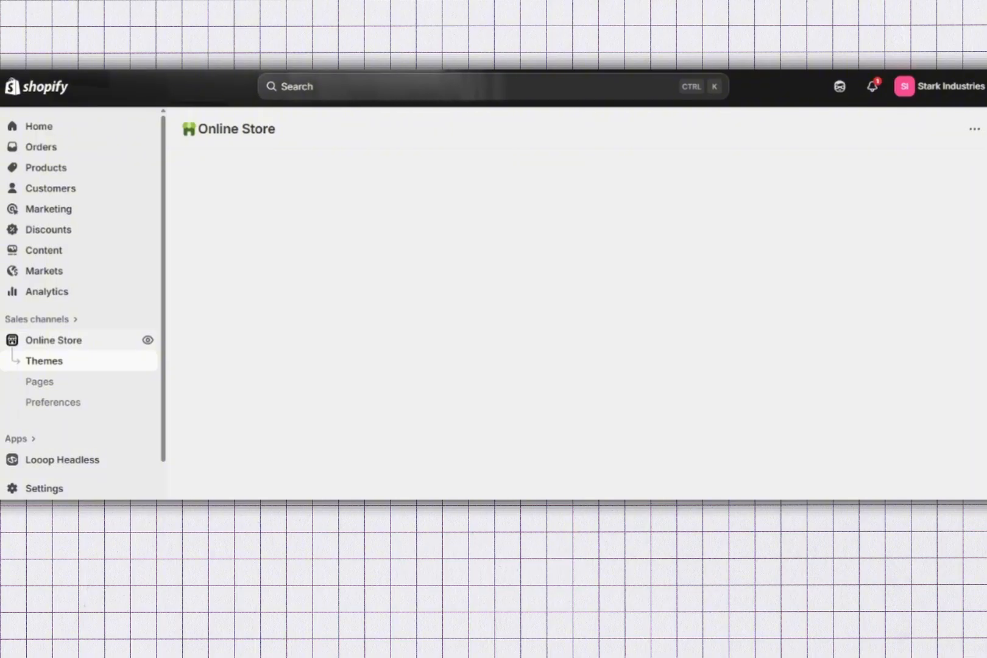
pyautogui.scroll(-3, 579, 325)
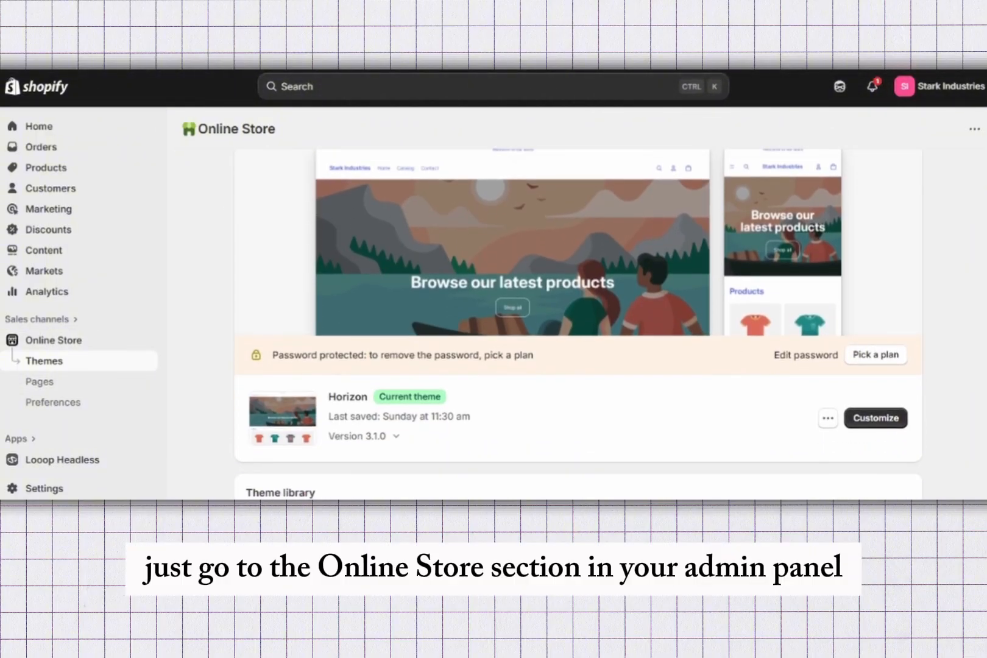
pyautogui.scroll(-3, 579, 325)
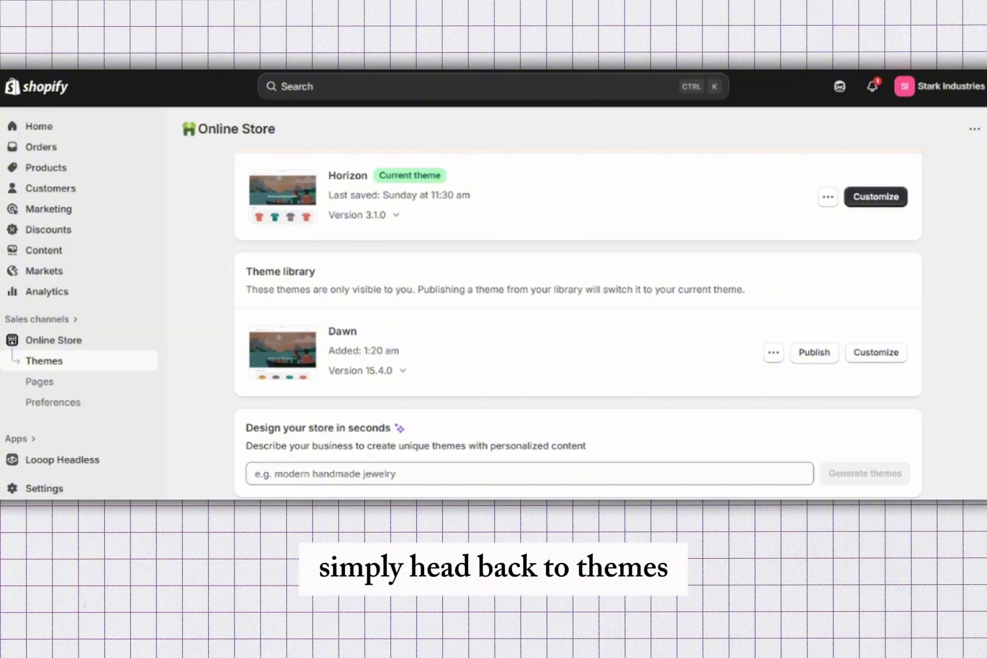
pyautogui.click(814, 353)
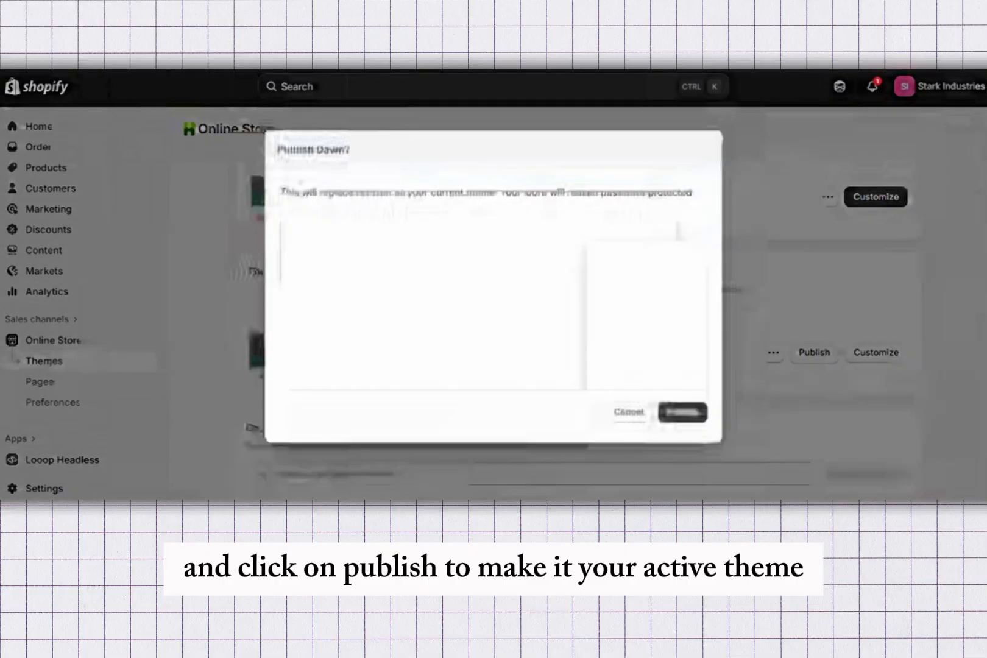
pyautogui.click(682, 413)
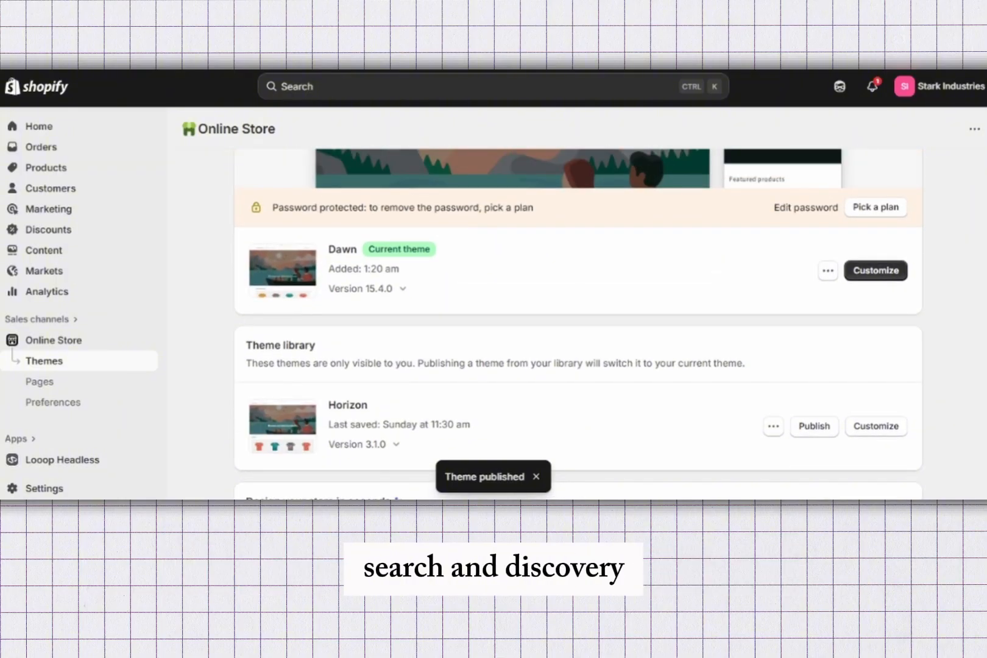
# Search the admin for "search" and install the Search & Discovery app
pyautogui.scroll(-10, 578, 323)
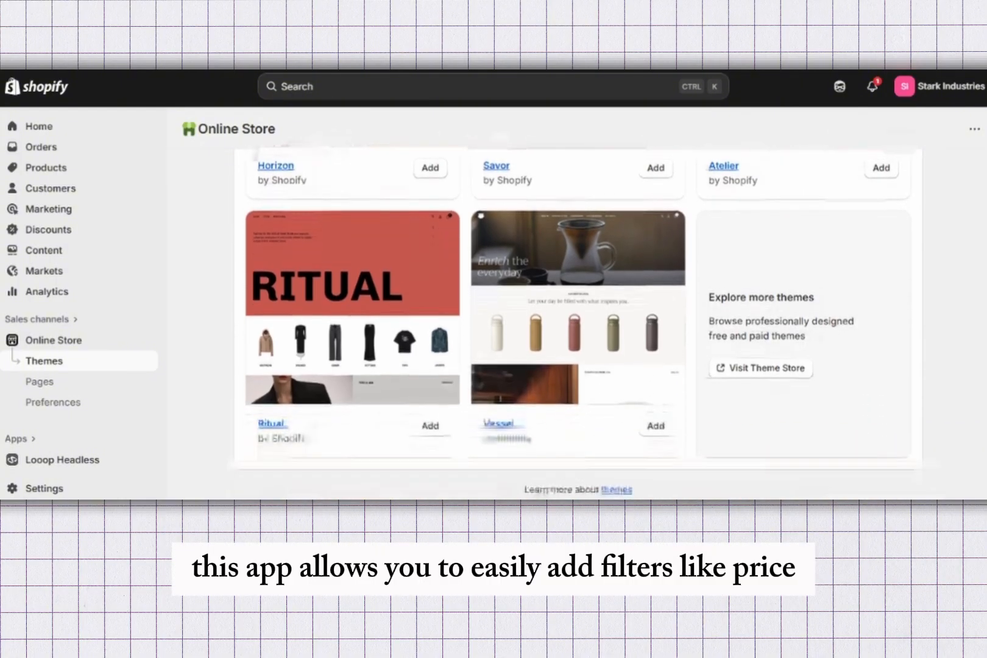
pyautogui.hotkey('ctrl', 'k')
pyautogui.write('s')
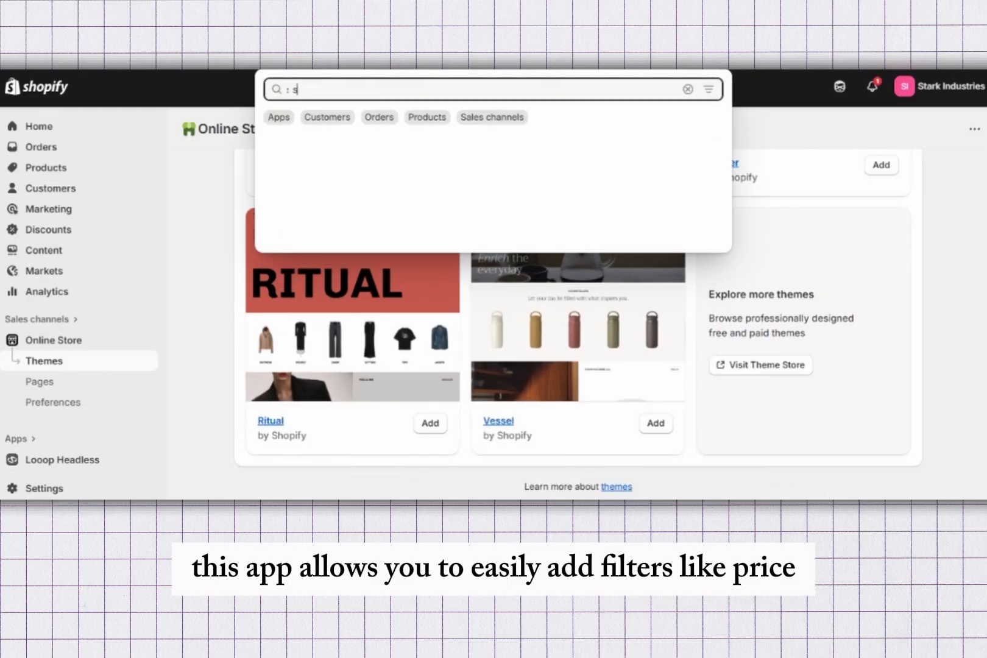
pyautogui.write('earch a')
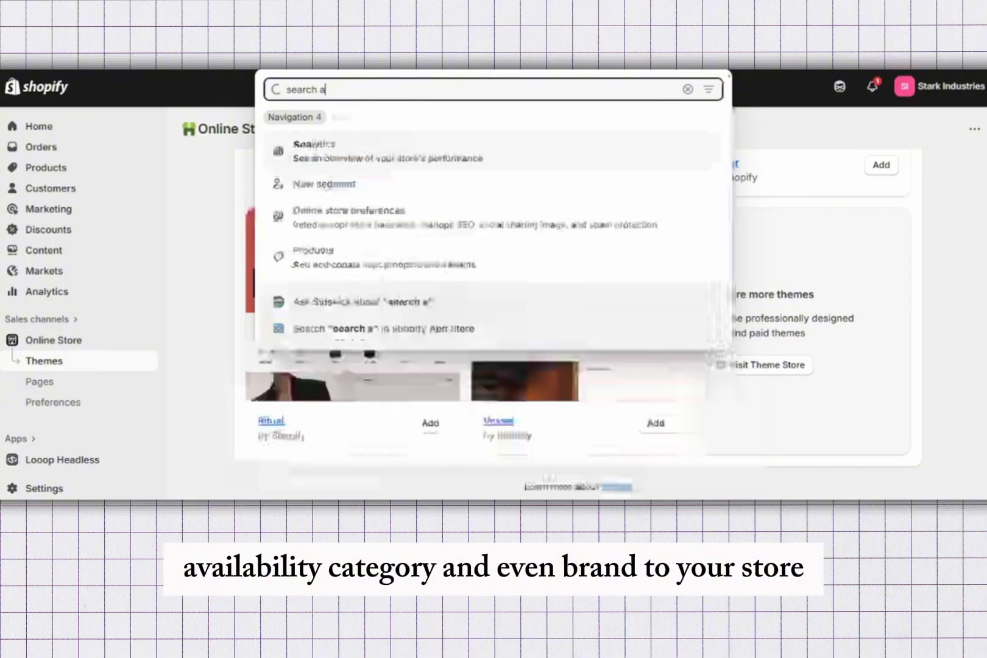
pyautogui.press('BackSpace')
pyautogui.press('BackSpace')
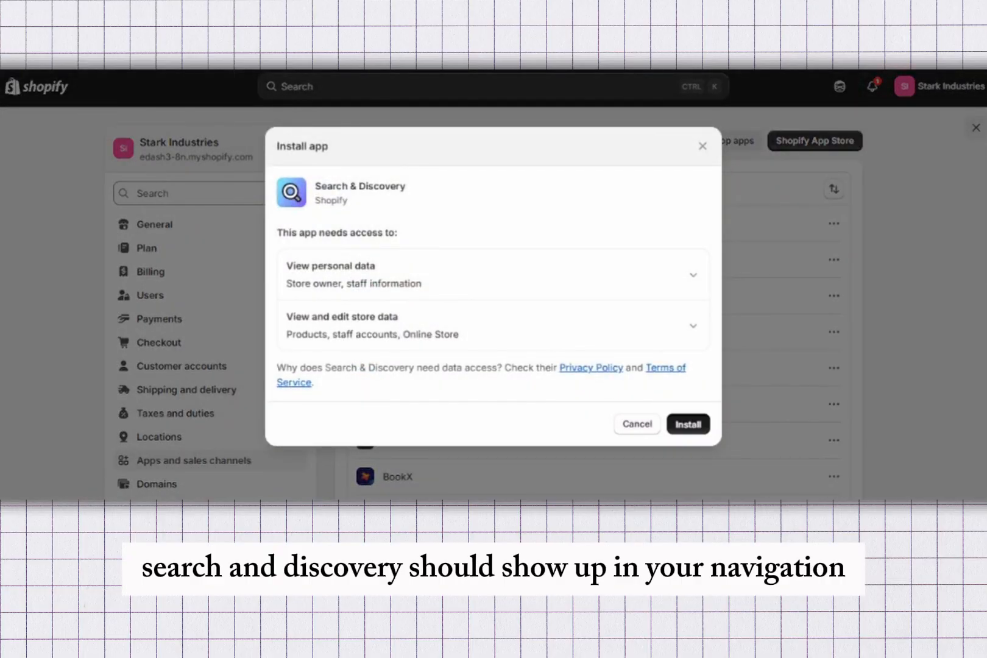
pyautogui.press('Return')
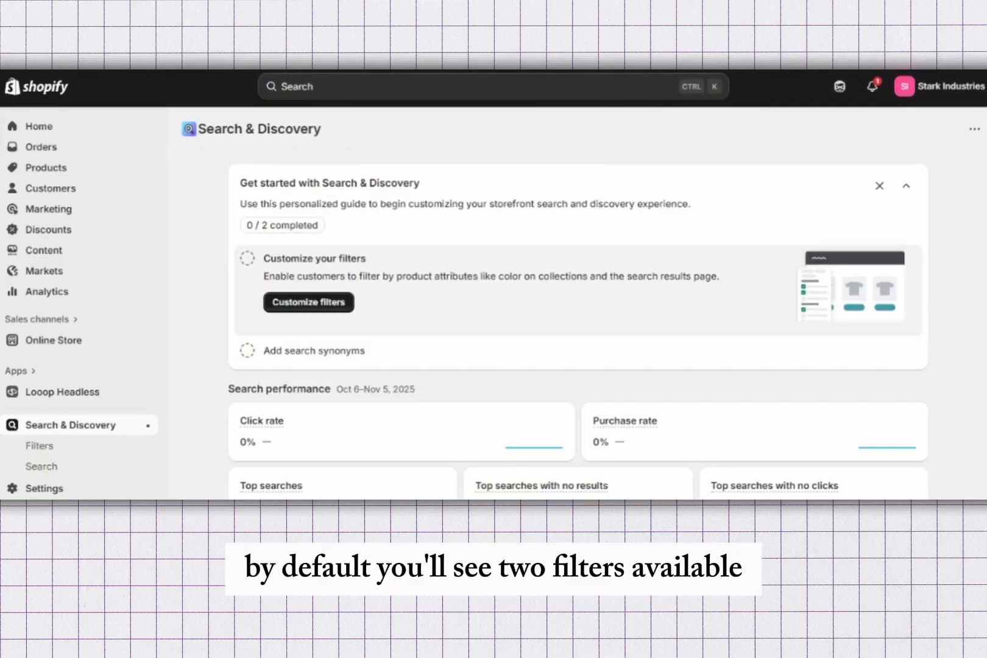
# Start a new filter in Search & Discovery and choose More filters as its source
pyautogui.click(309, 302)
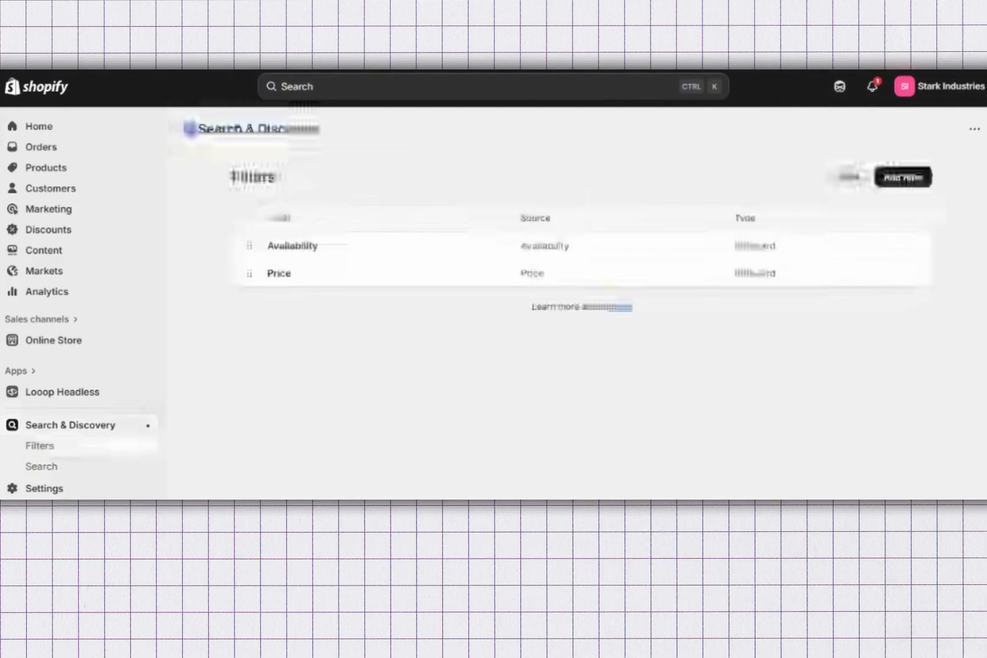
pyautogui.click(903, 176)
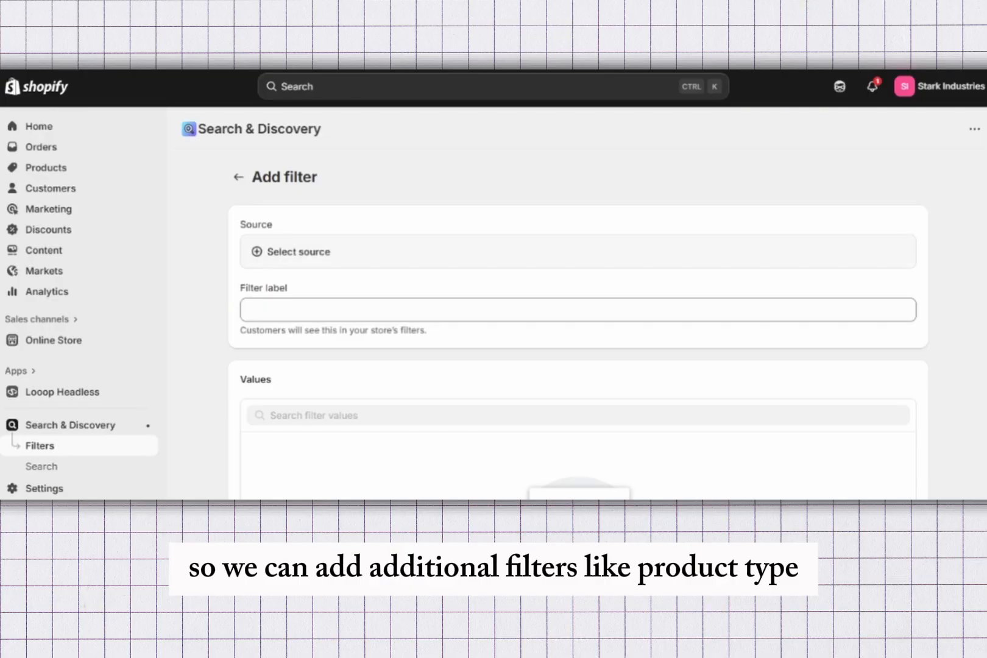
pyautogui.click(299, 252)
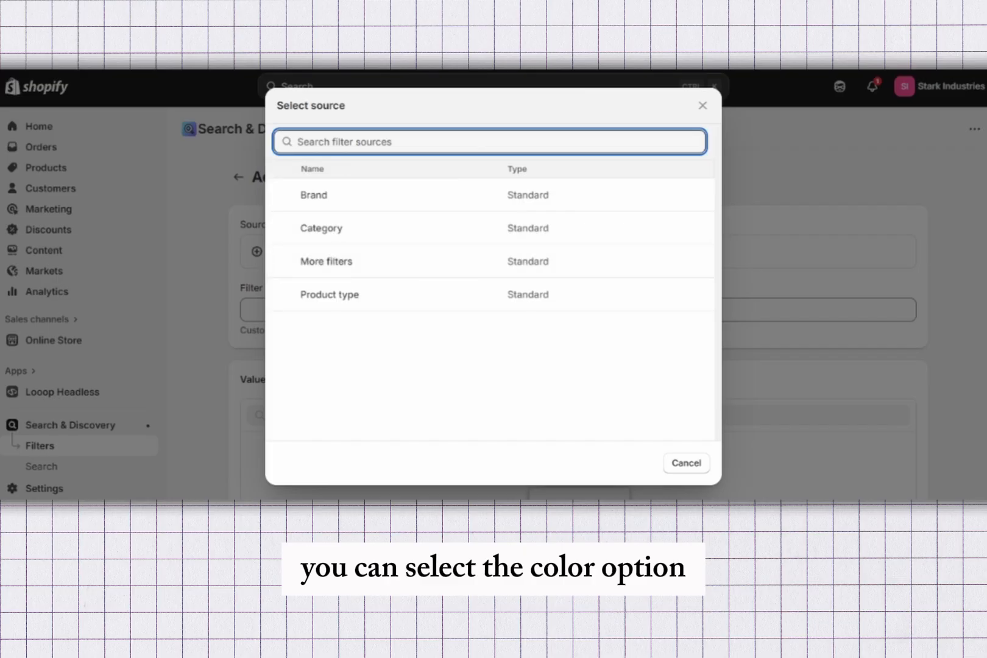
pyautogui.press('Escape')
pyautogui.click(488, 256)
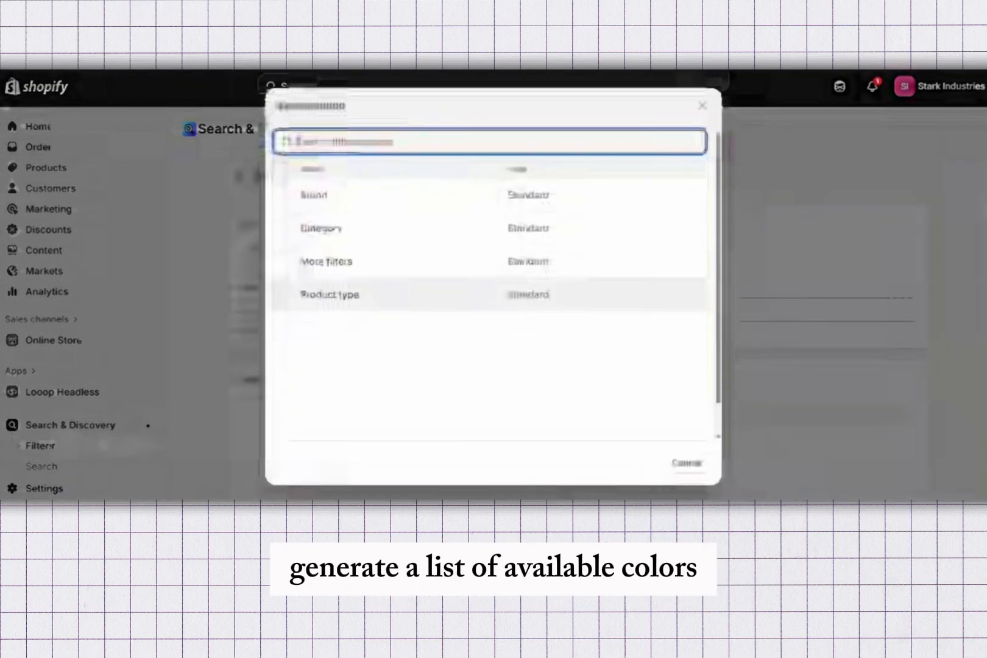
pyautogui.click(487, 261)
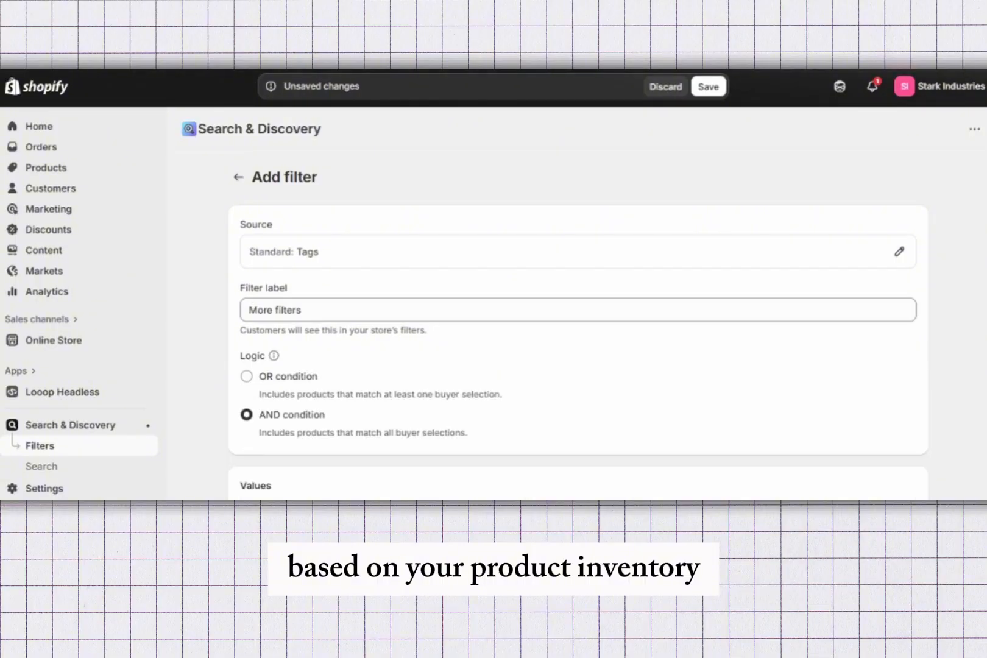
# Check the new filter's logic and values, save the filter, and return to the filter list
pyautogui.scroll(-3, 578, 323)
pyautogui.scroll(-3, 577, 323)
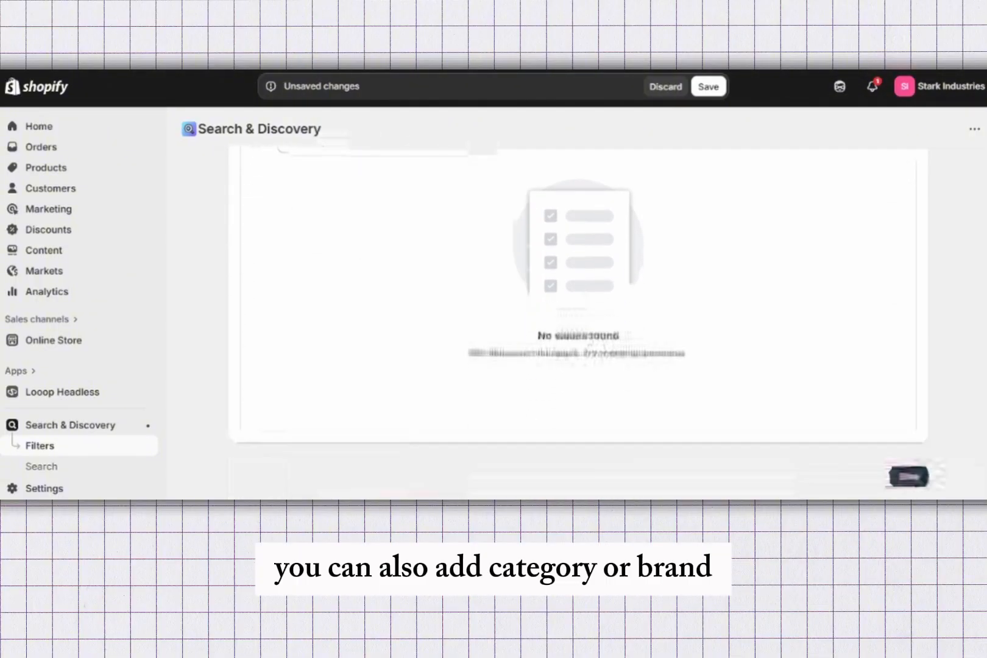
pyautogui.scroll(5, 577, 323)
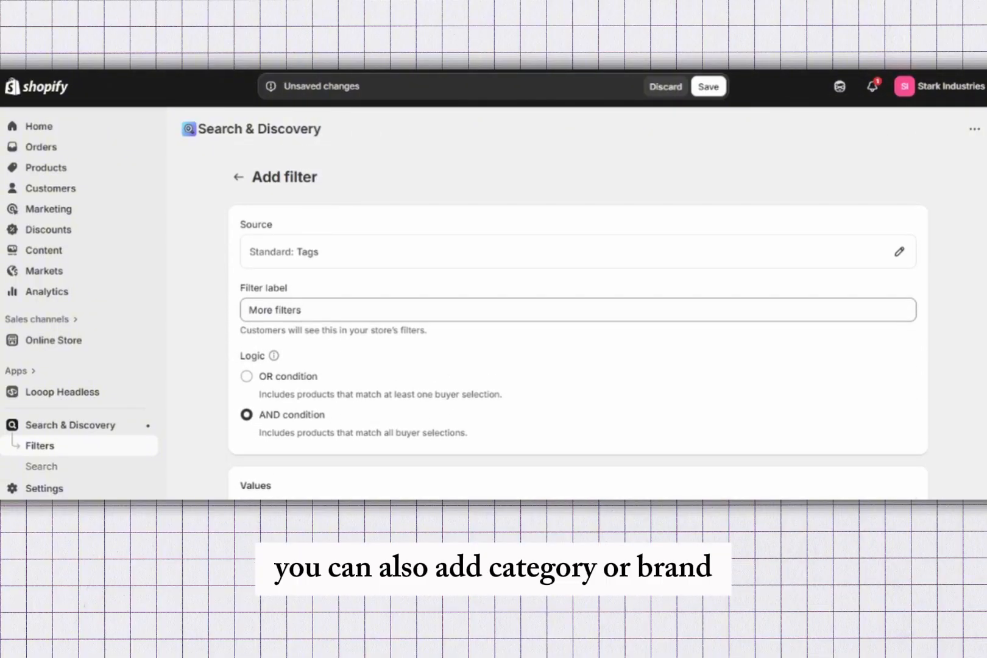
pyautogui.scroll(-1, 578, 323)
pyautogui.scroll(-8, 577, 323)
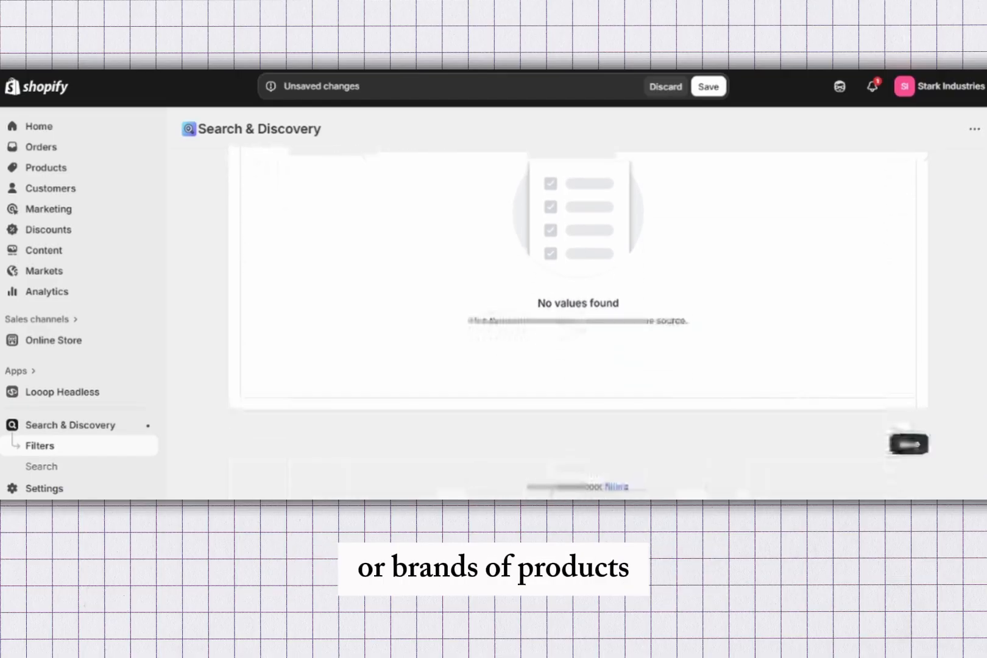
pyautogui.click(909, 444)
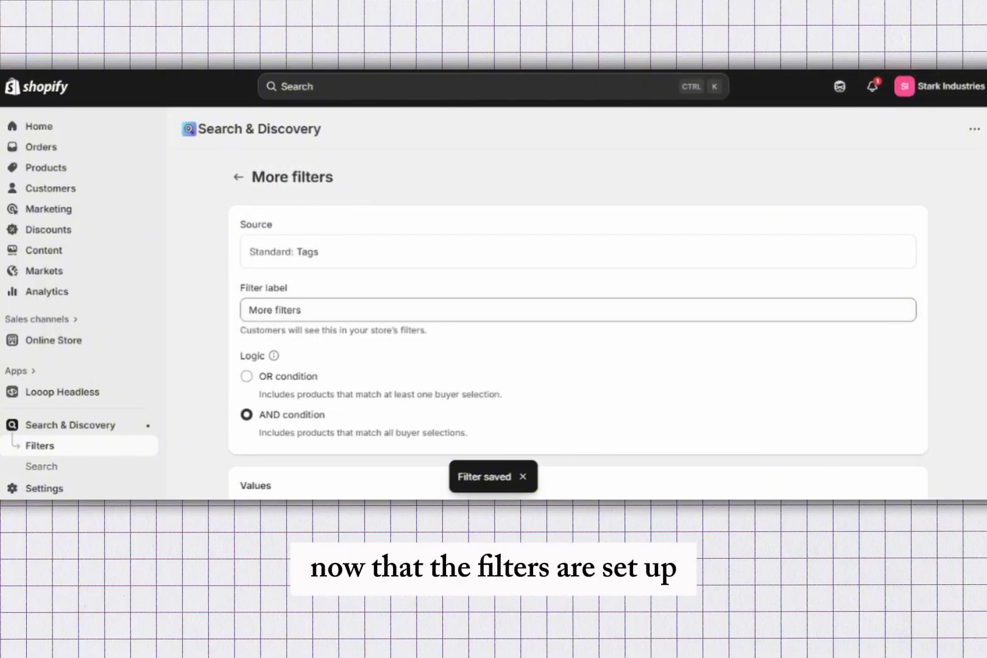
pyautogui.click(238, 177)
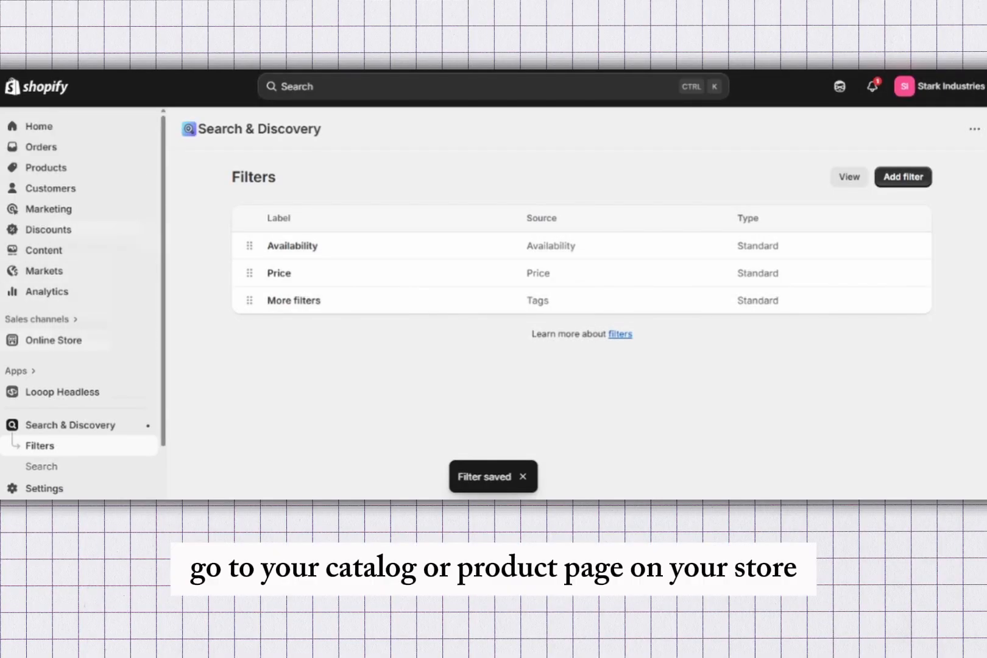
# Look over the current theme and theme library in the online store, and open Dawn for customization
pyautogui.click(39, 126)
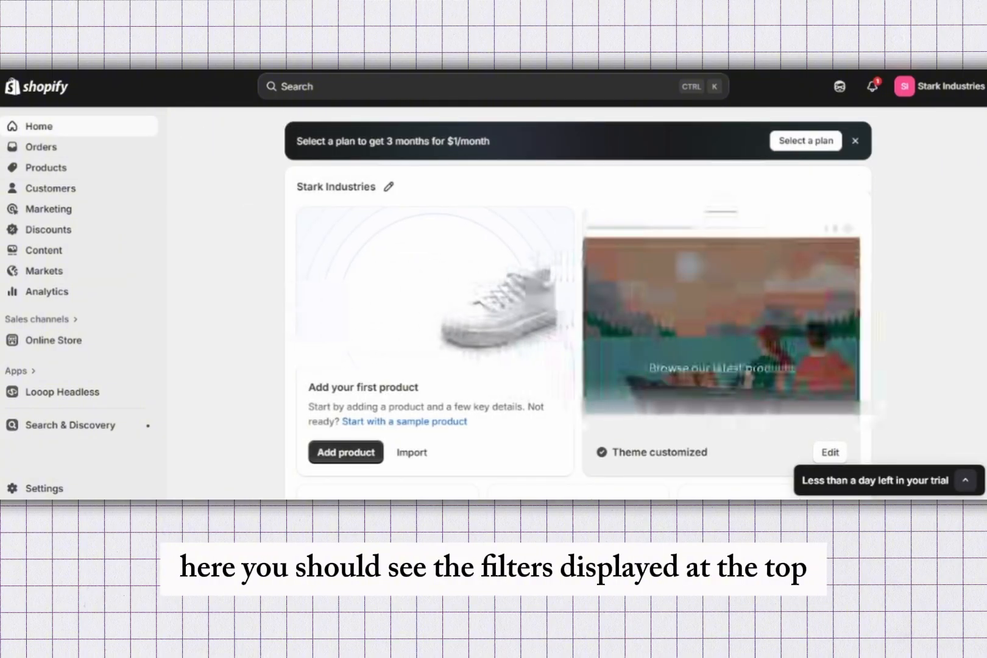
pyautogui.click(53, 340)
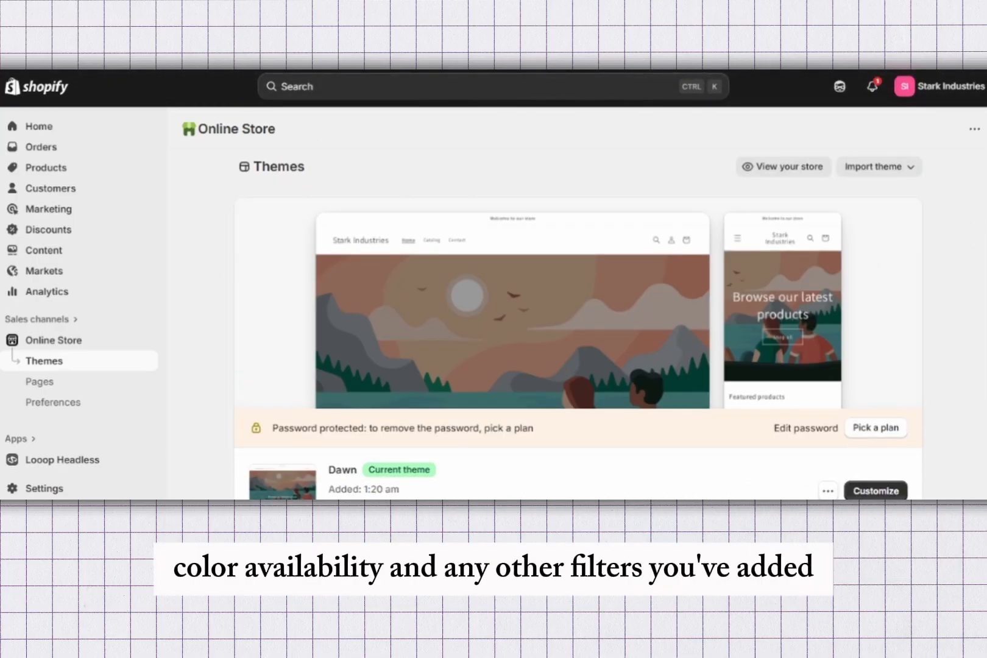
pyautogui.scroll(-2, 579, 323)
pyautogui.scroll(-4, 579, 323)
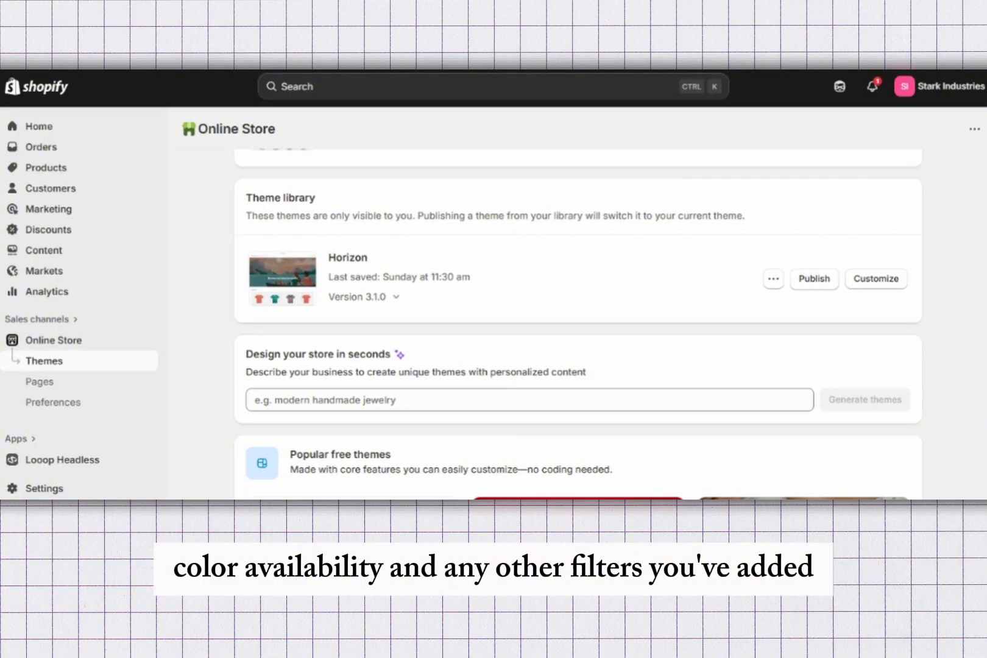
pyautogui.scroll(4, 579, 323)
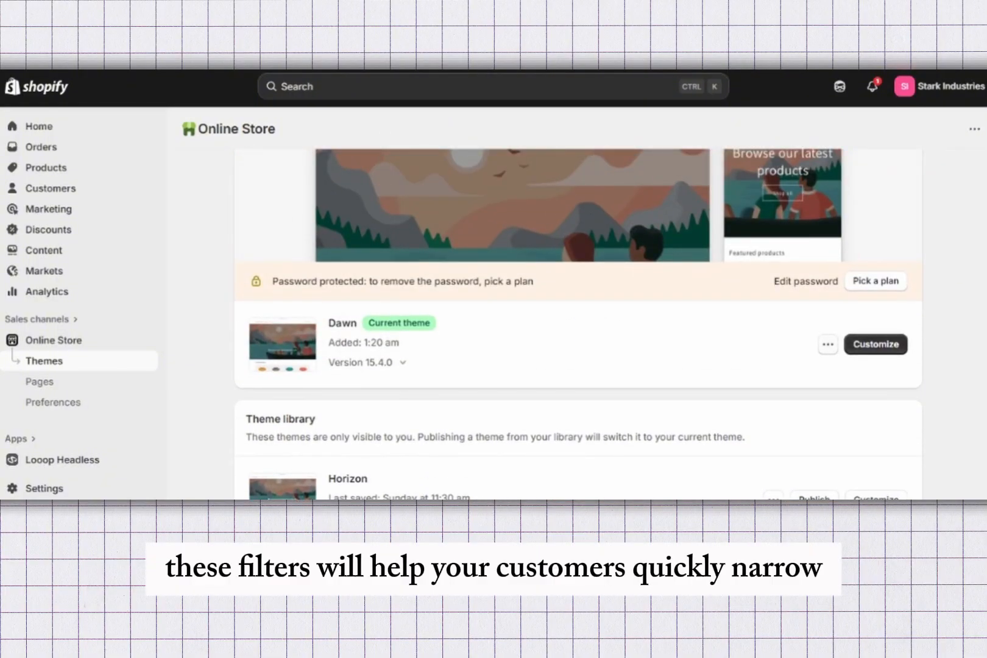
pyautogui.scroll(3, 579, 323)
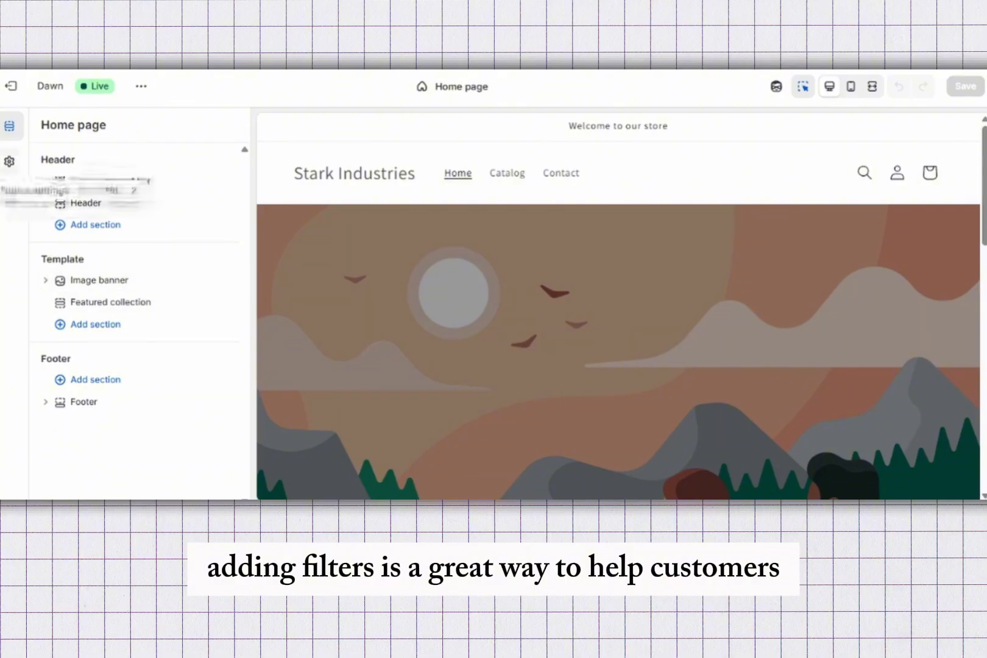
# Look through Dawn's theme settings and expand the color schemes
pyautogui.click(9, 161)
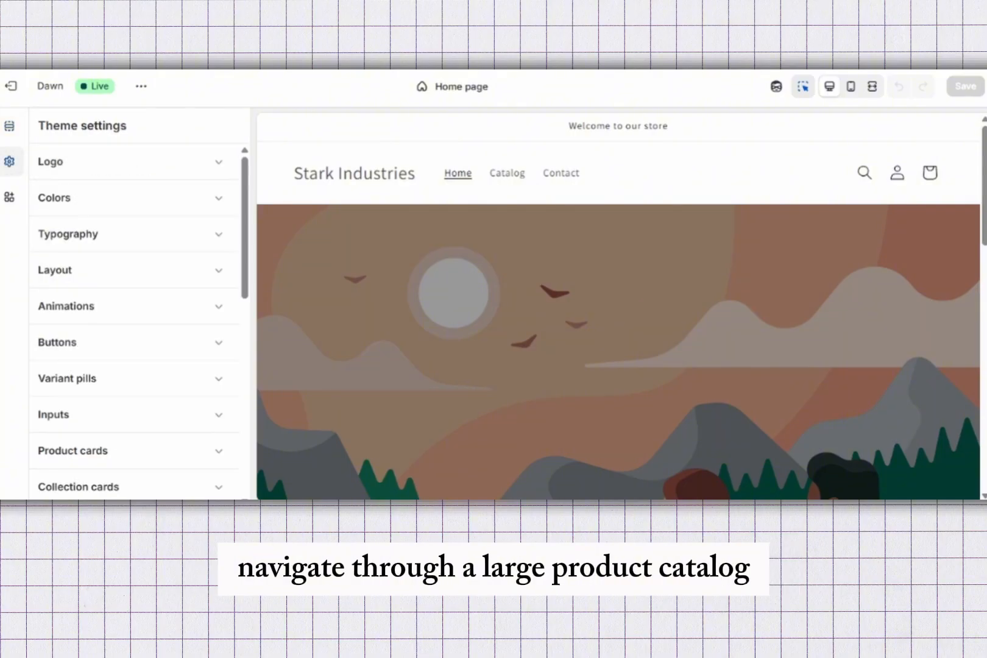
pyautogui.scroll(-8, 122, 201)
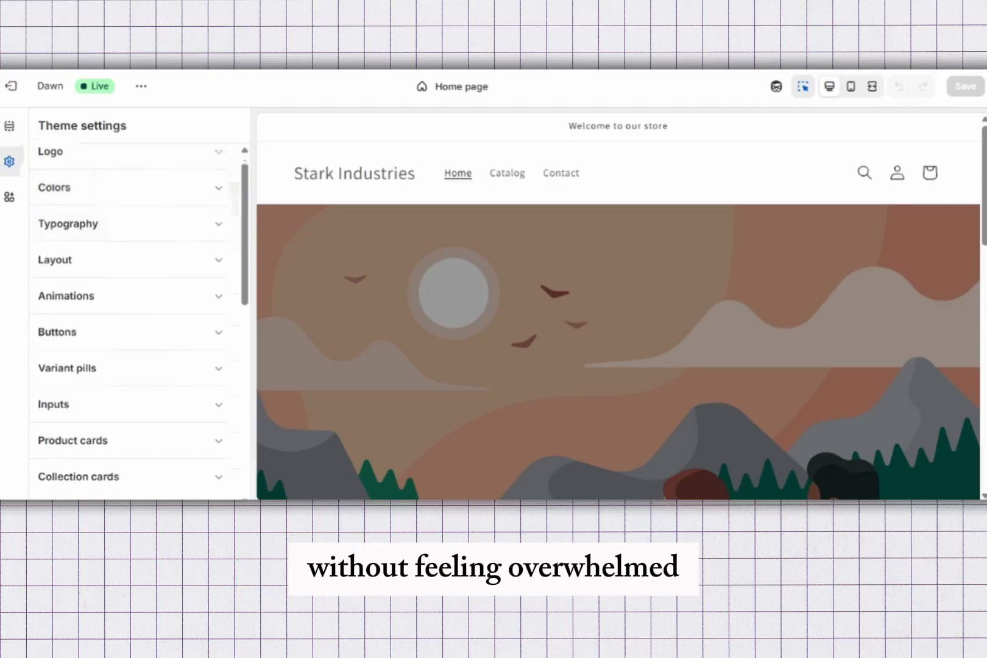
pyautogui.scroll(-3, 122, 234)
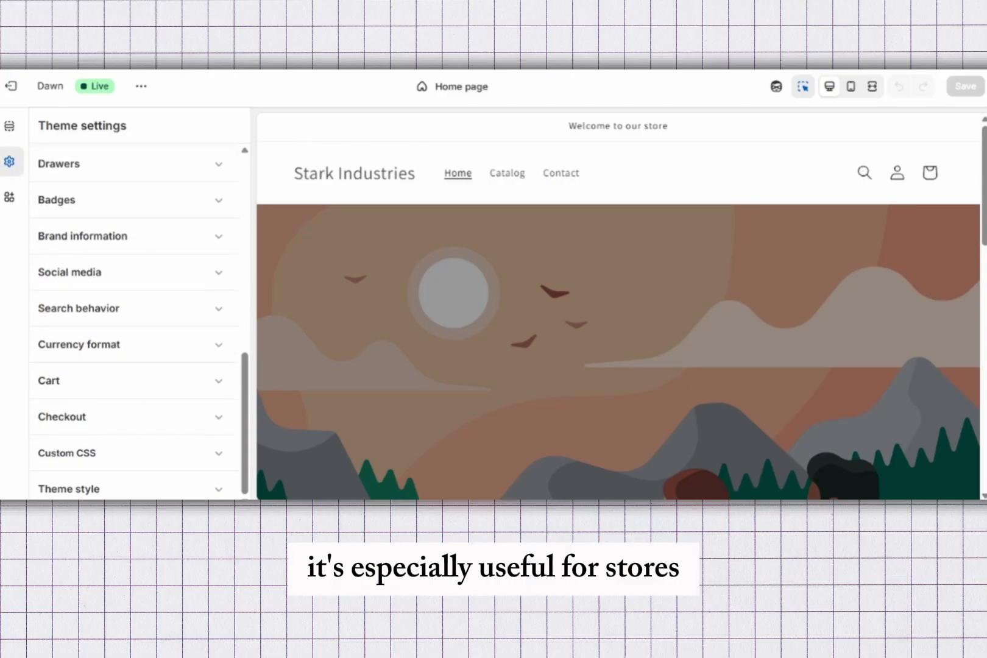
pyautogui.scroll(10, 122, 234)
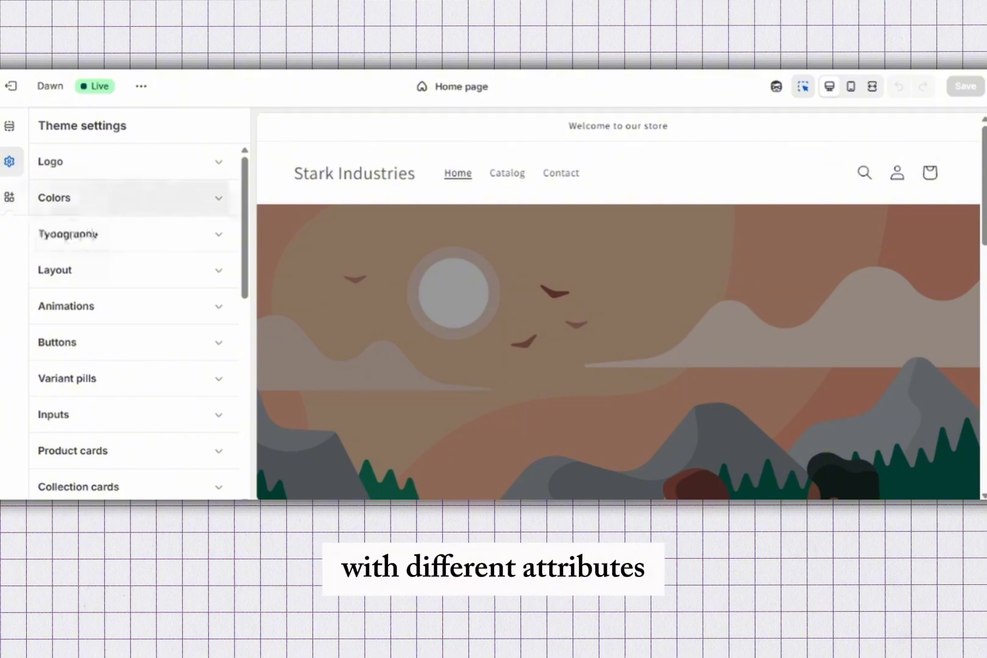
pyautogui.click(61, 197)
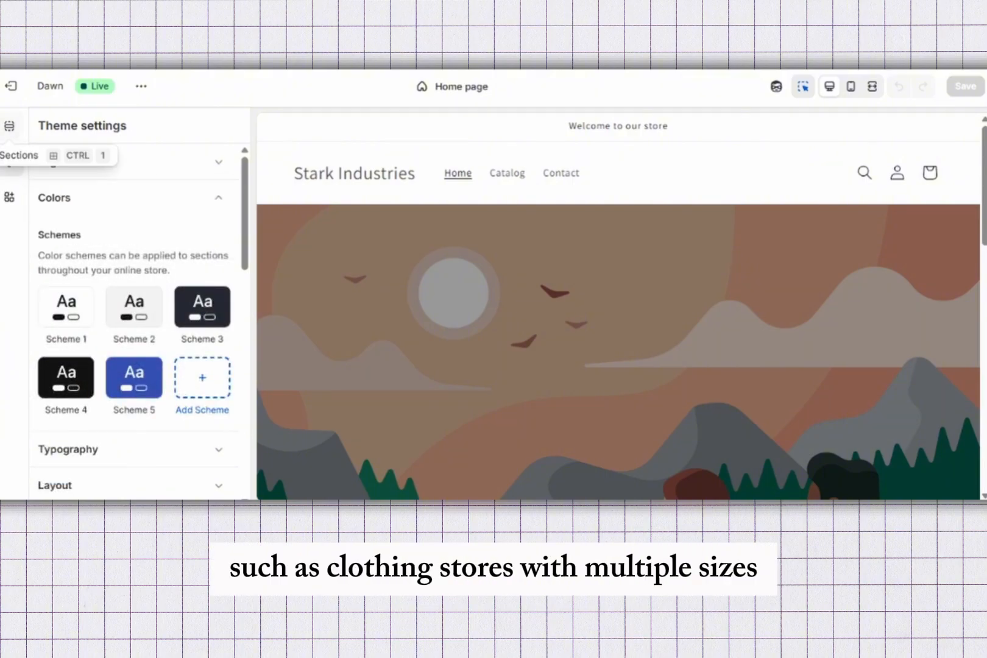
# Return to the home page sections, review the page preview down to the footer, and exit the theme editor
pyautogui.click(9, 126)
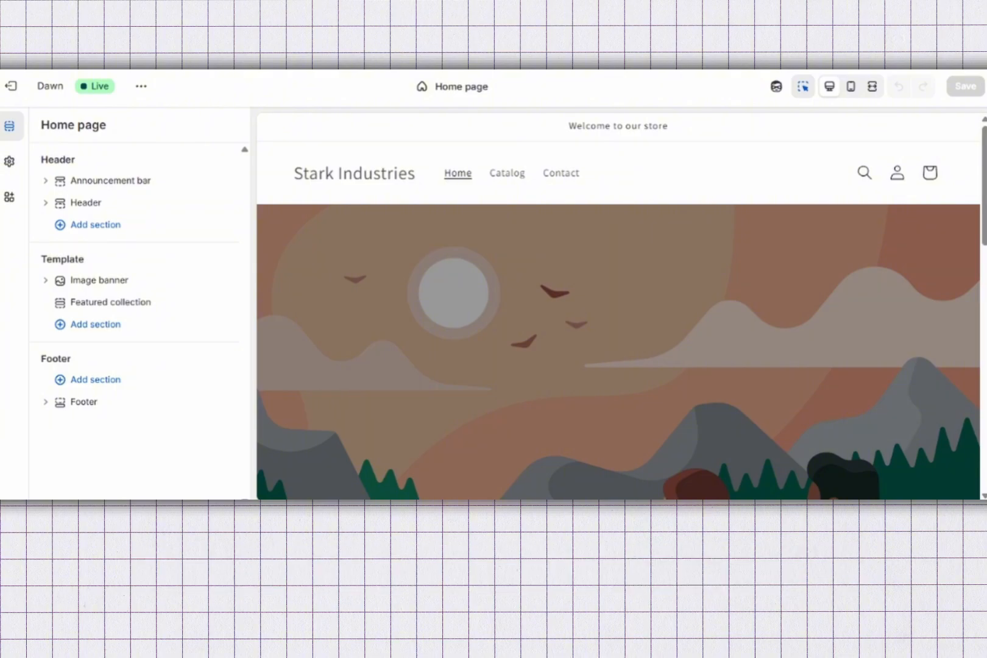
pyautogui.scroll(-7, 618, 305)
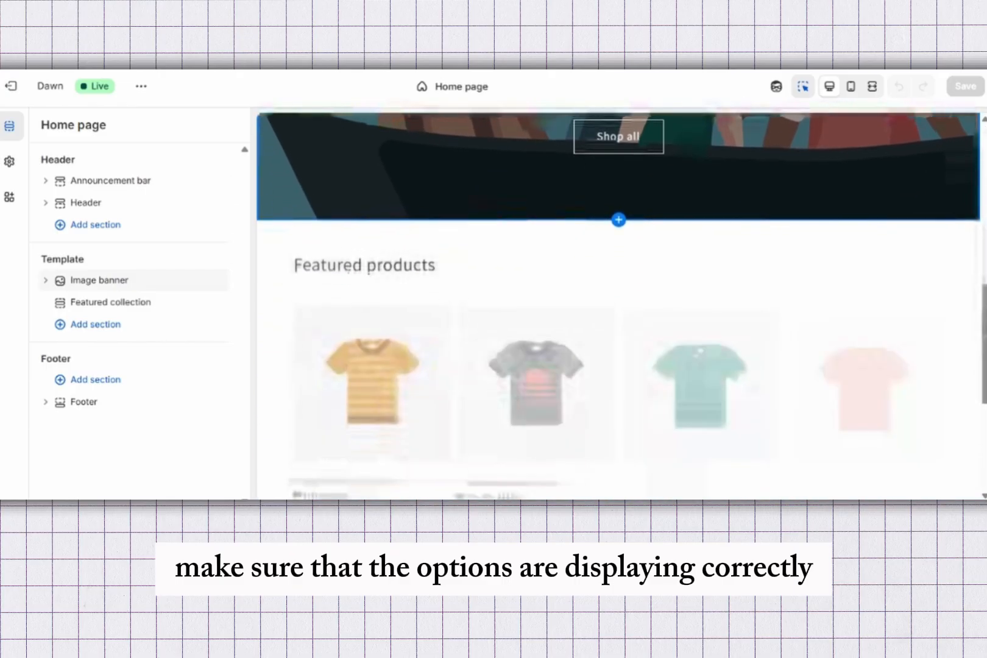
pyautogui.scroll(-5, 618, 304)
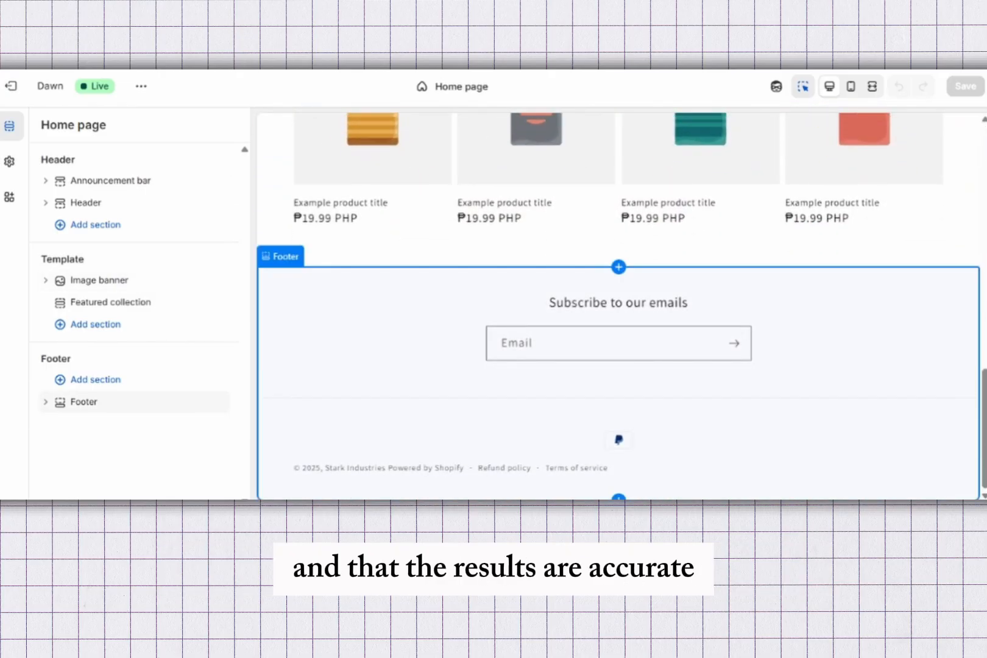
pyautogui.scroll(12, 618, 304)
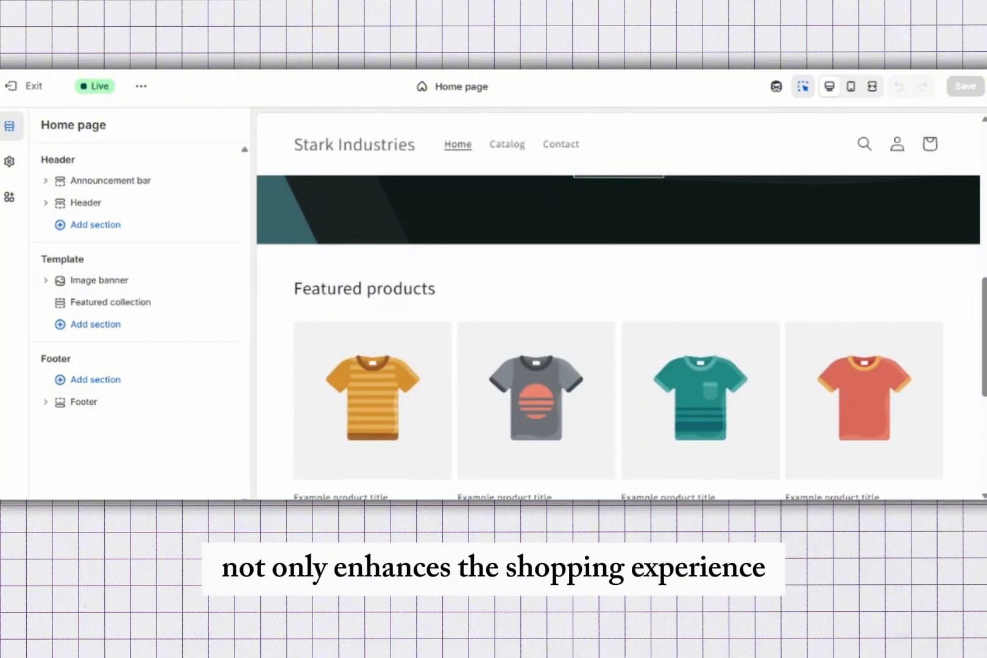
pyautogui.click(25, 86)
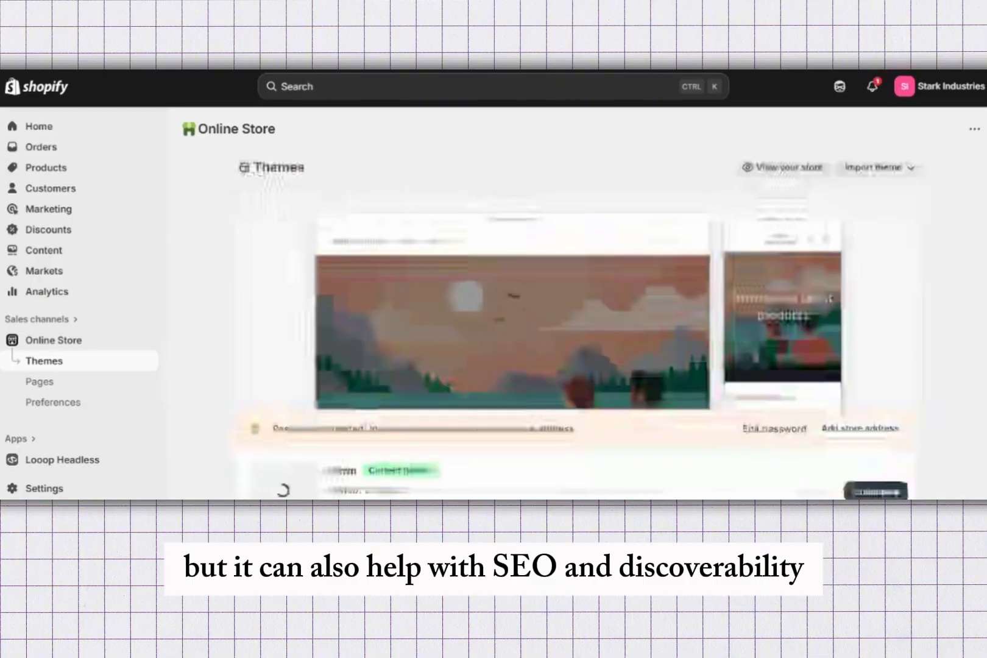
# Look through the theme library and the popular free themes, and return to the current theme
pyautogui.scroll(-7, 579, 323)
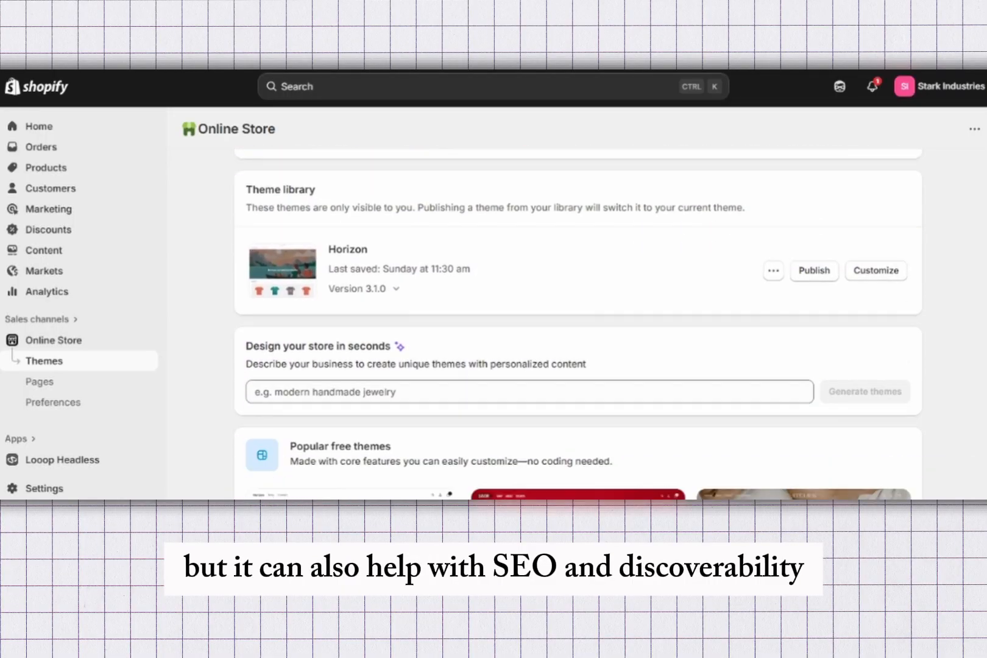
pyautogui.scroll(-8, 579, 323)
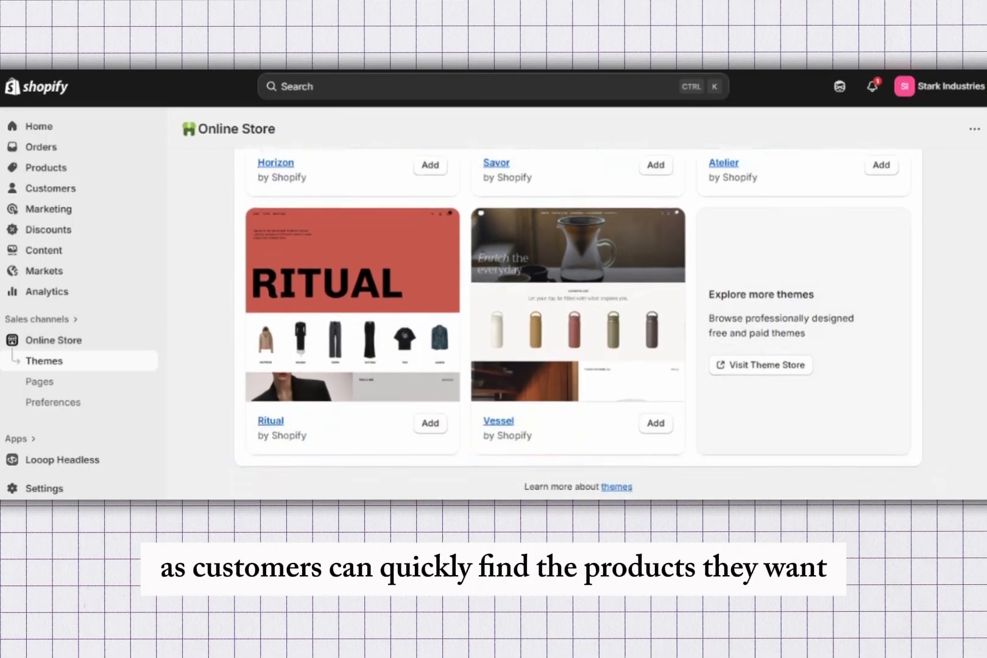
pyautogui.scroll(13, 579, 323)
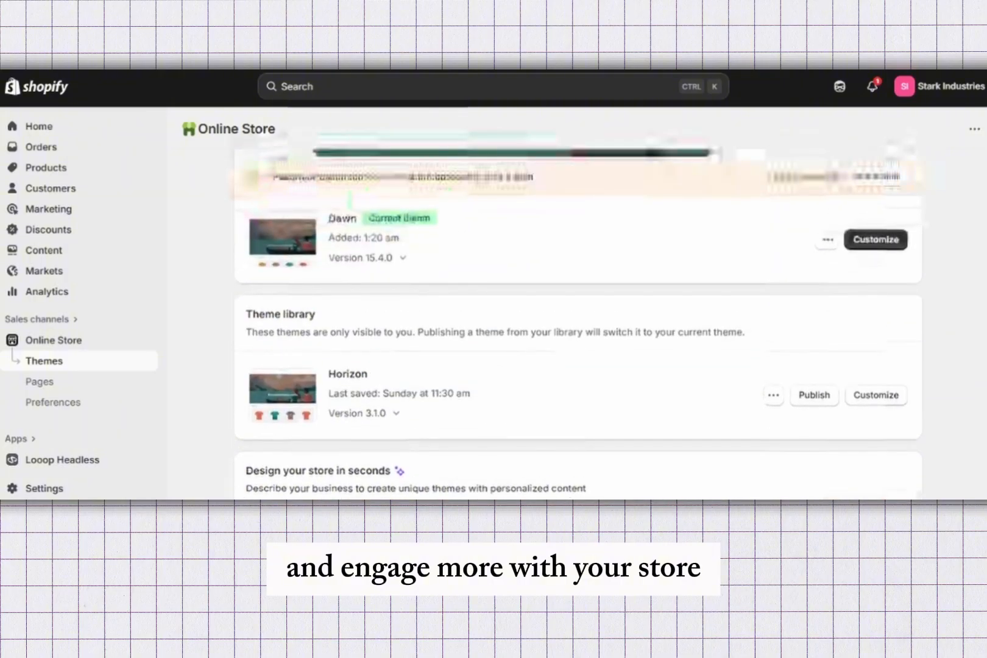
pyautogui.scroll(4, 579, 323)
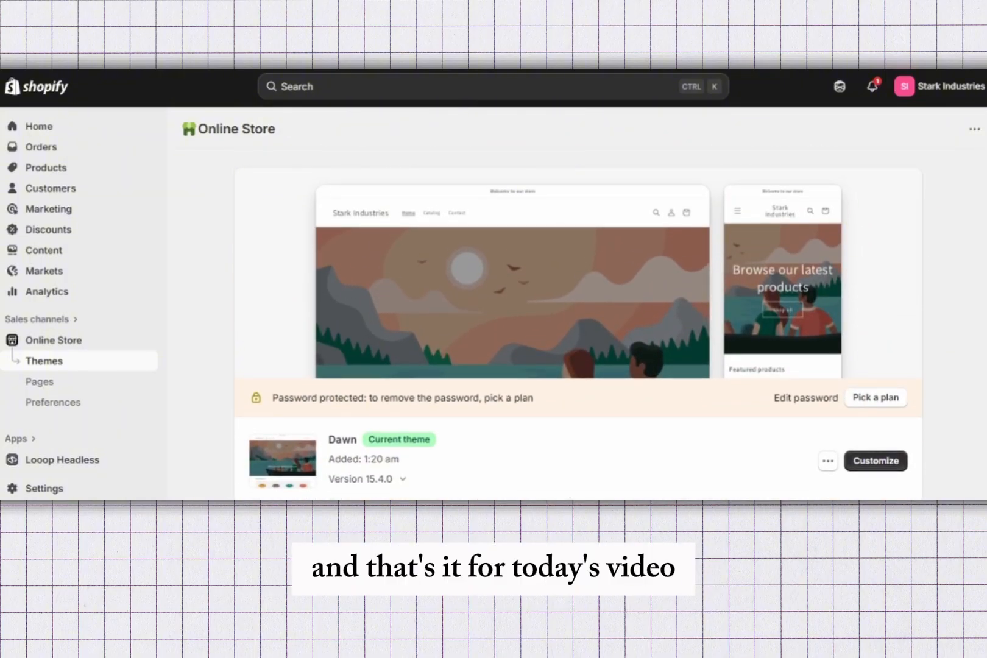
# Check the additional actions available for the Dawn theme, close them, and go to the admin home page
pyautogui.click(827, 460)
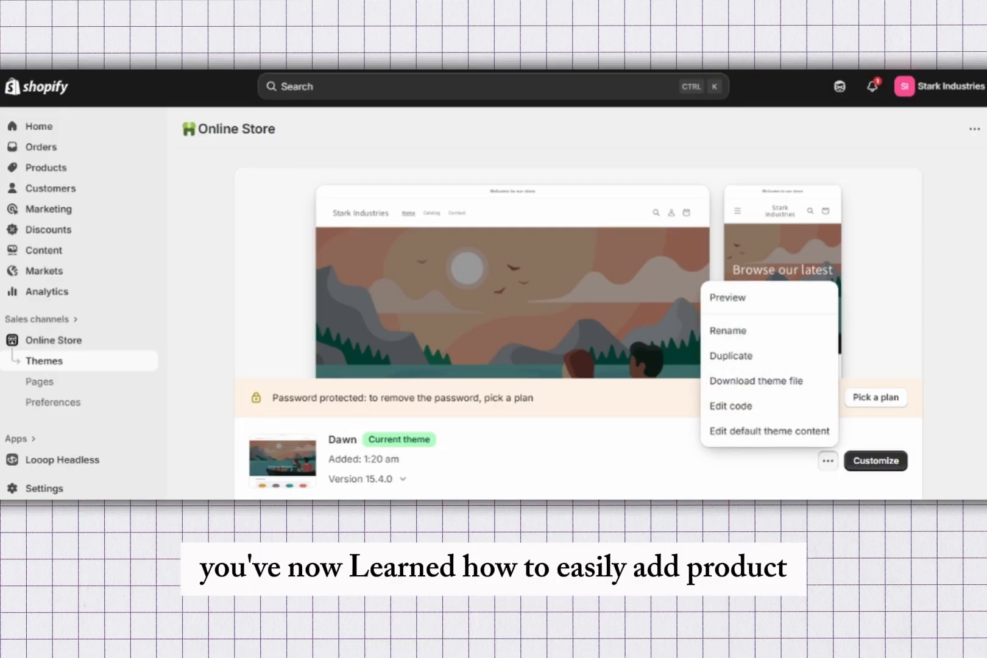
pyautogui.press('Escape')
pyautogui.scroll(-2, 579, 323)
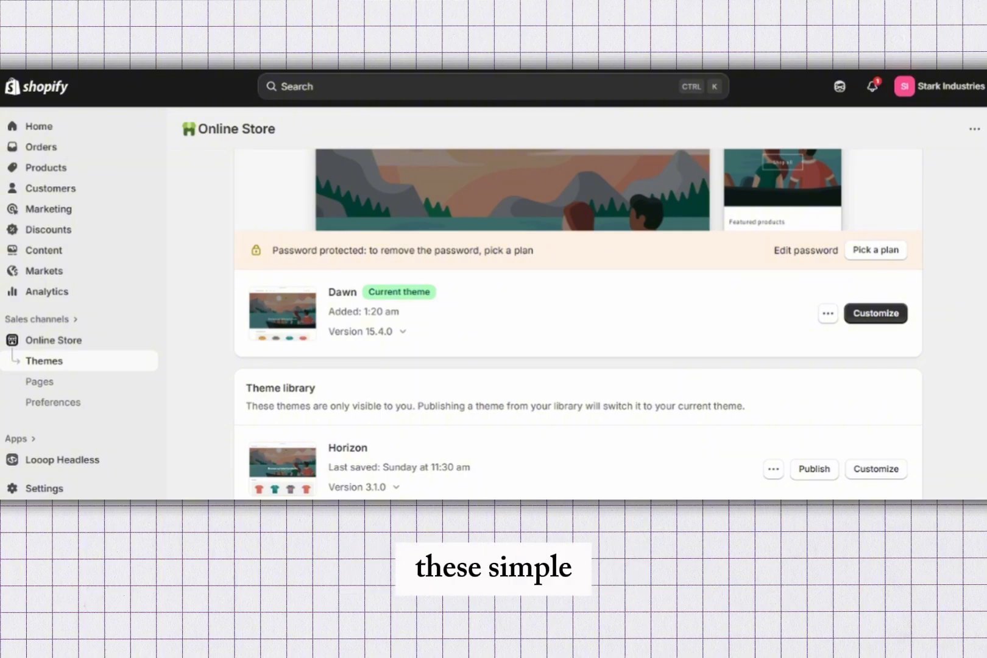
pyautogui.click(39, 126)
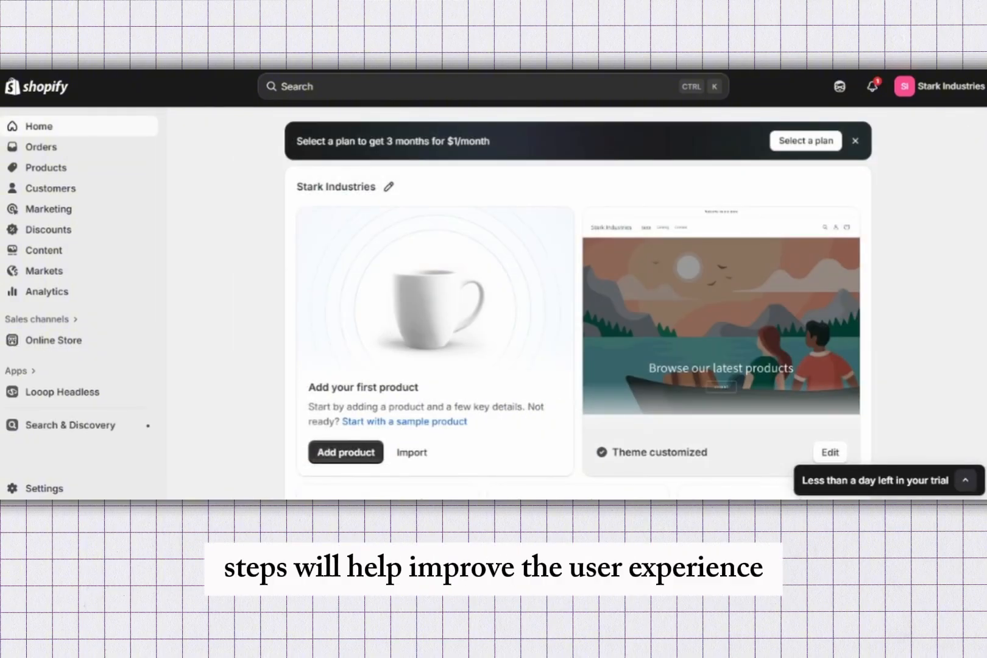